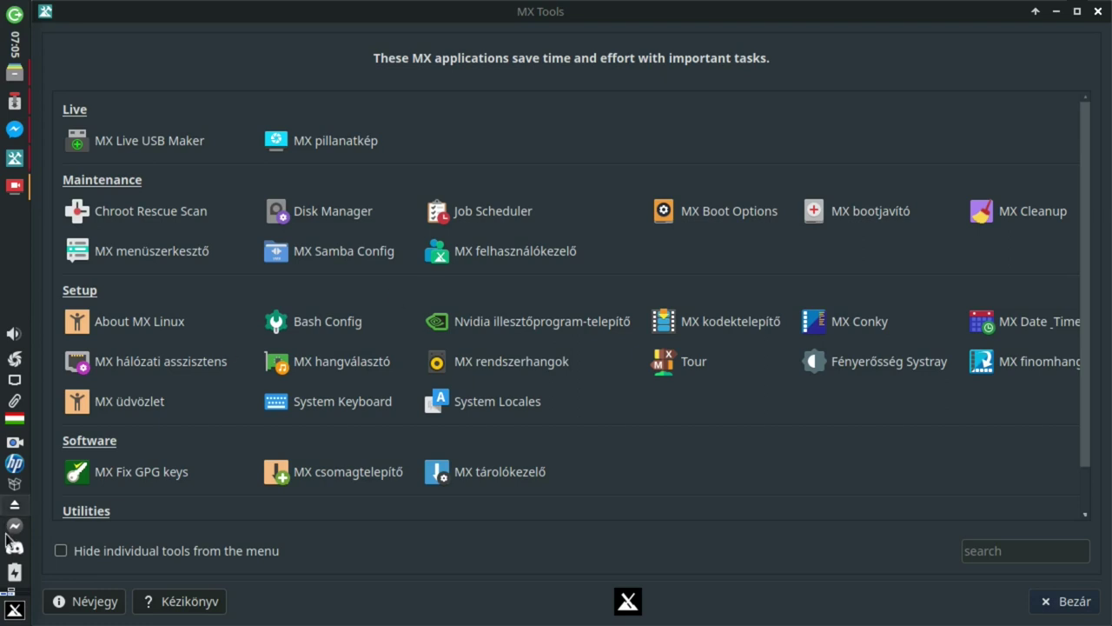
View the MX eszközök category in the applications menu and close the menu again
{"action": "left_click", "coordinate": [13, 610]}
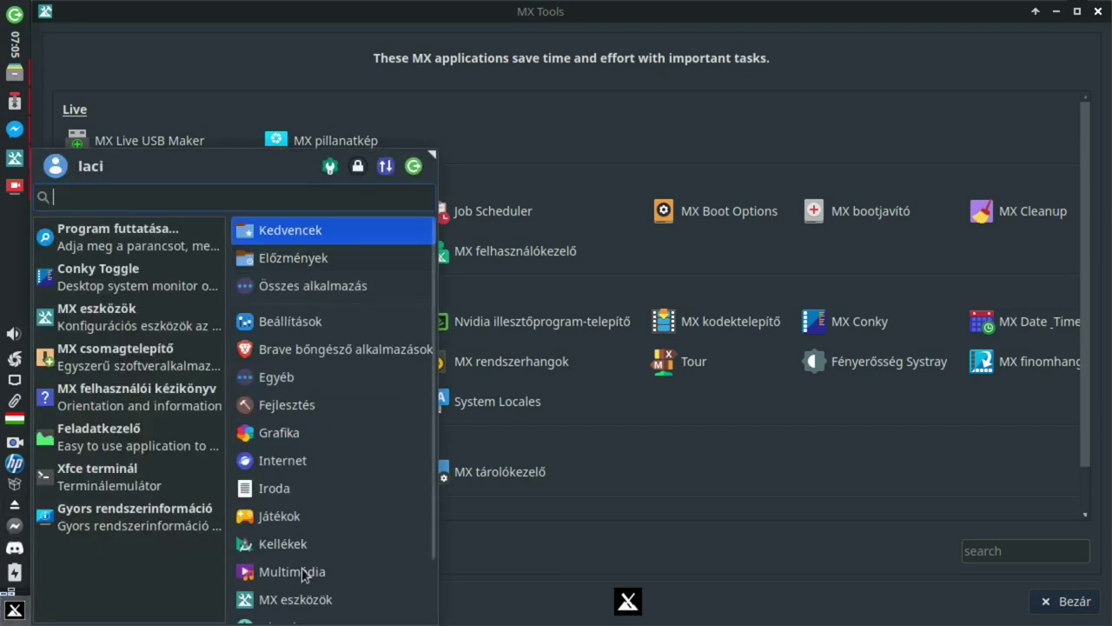
{"action": "left_click", "coordinate": [293, 599]}
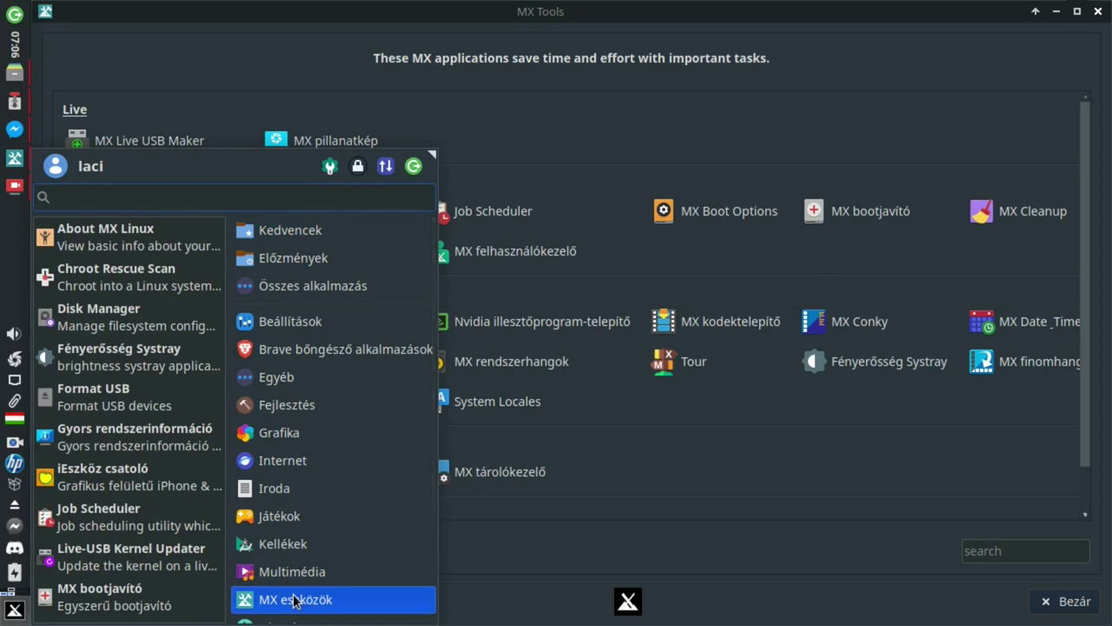
{"action": "left_click", "coordinate": [726, 476]}
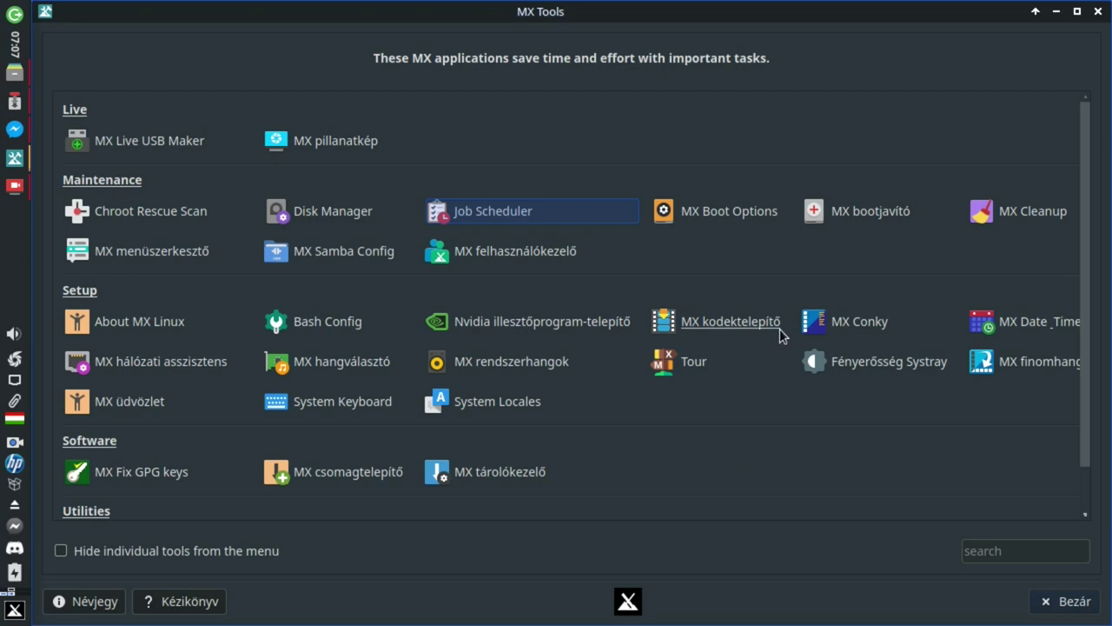
Open Job Scheduler and examine its File commands and the time string editor for the 0 8 * * * job
{"action": "left_click", "coordinate": [559, 210]}
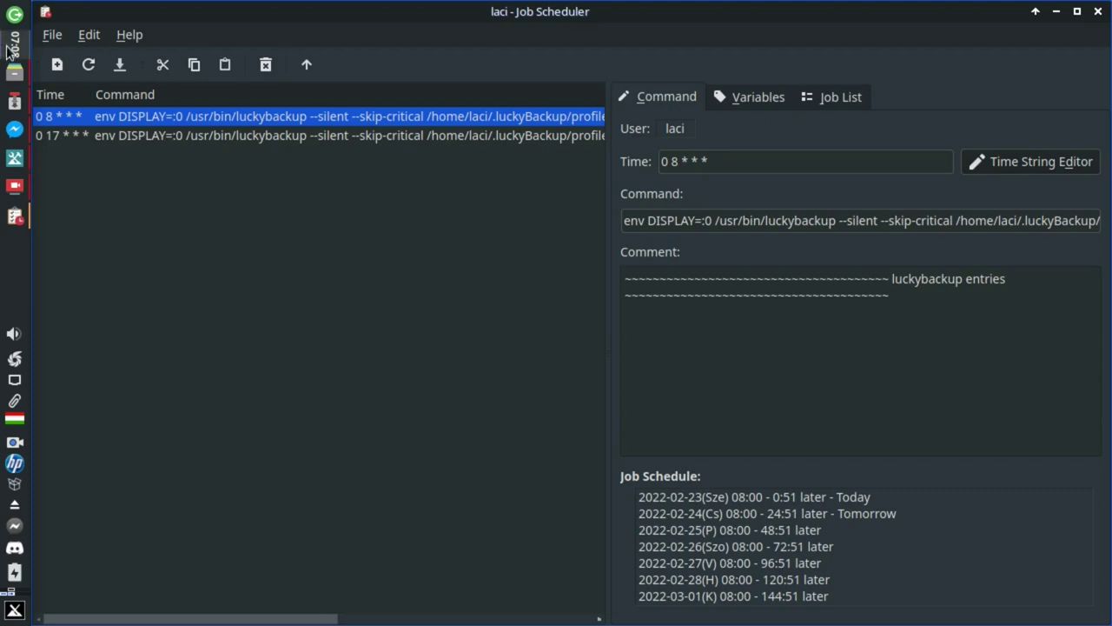
{"action": "left_click", "coordinate": [53, 39]}
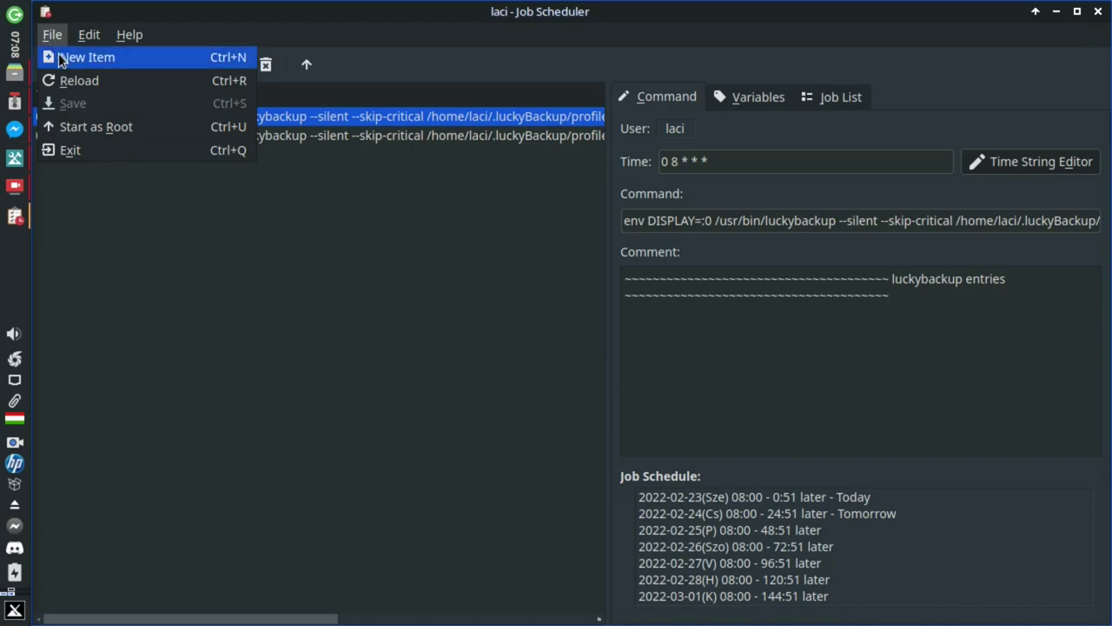
{"action": "left_click", "coordinate": [363, 388]}
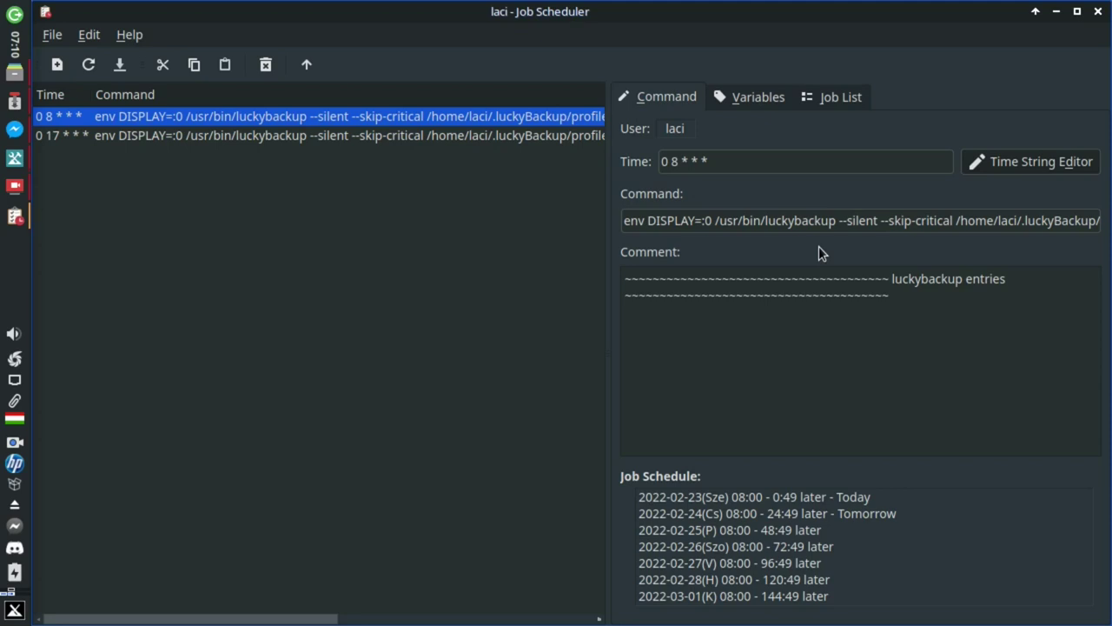
{"action": "left_click", "coordinate": [1025, 160]}
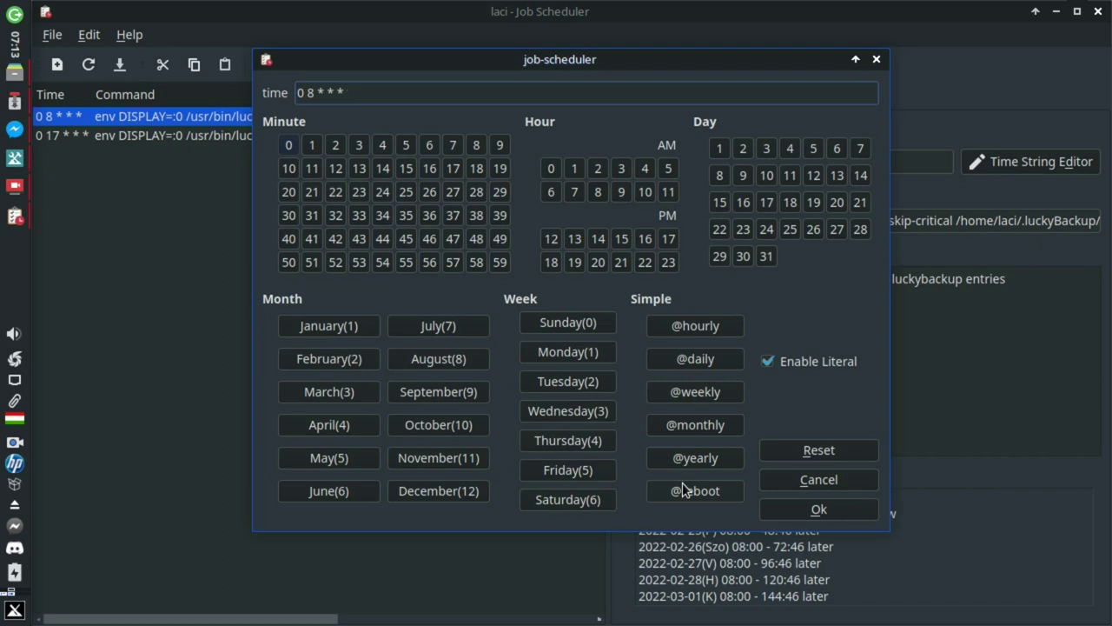
{"action": "left_click", "coordinate": [831, 511]}
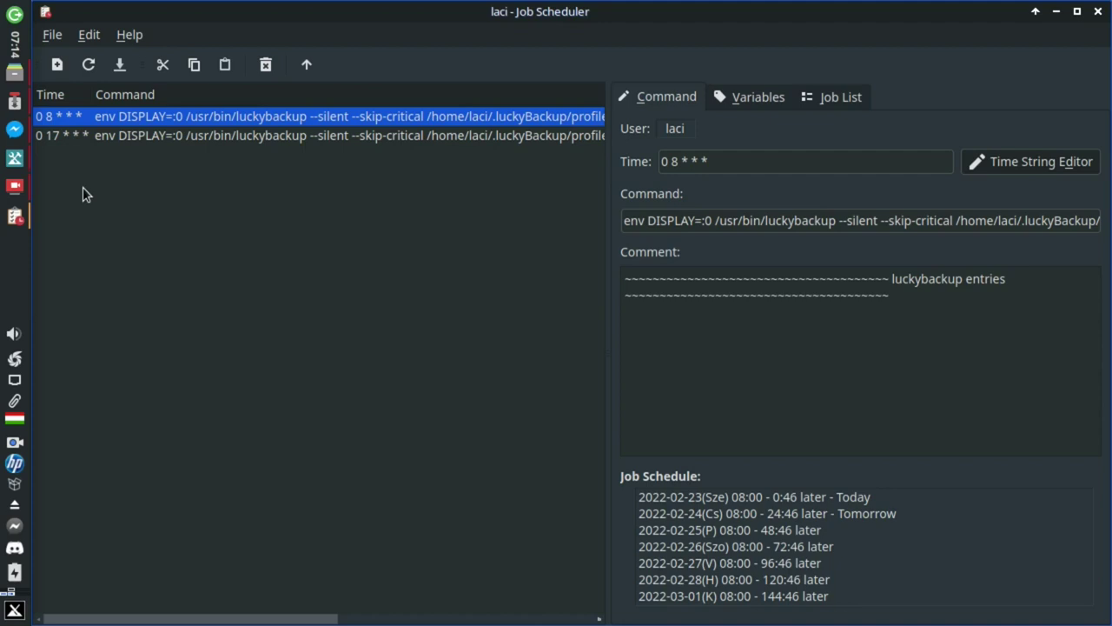
Review Job Scheduler's variables, job list and Edit commands, return to the command details and close it
{"action": "left_click", "coordinate": [737, 98]}
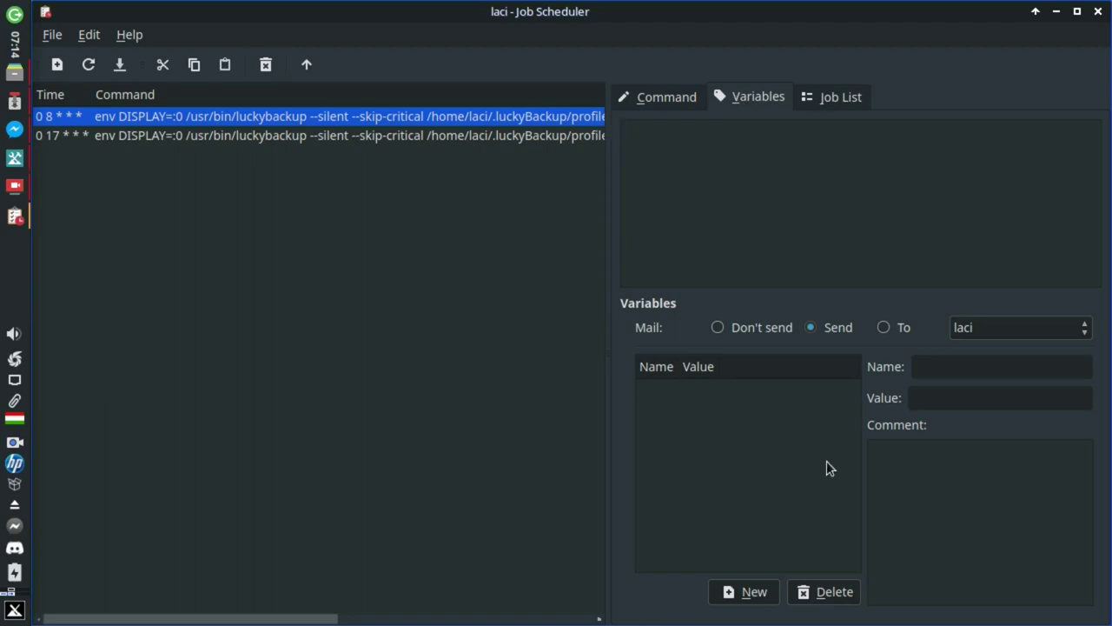
{"action": "left_click", "coordinate": [830, 105]}
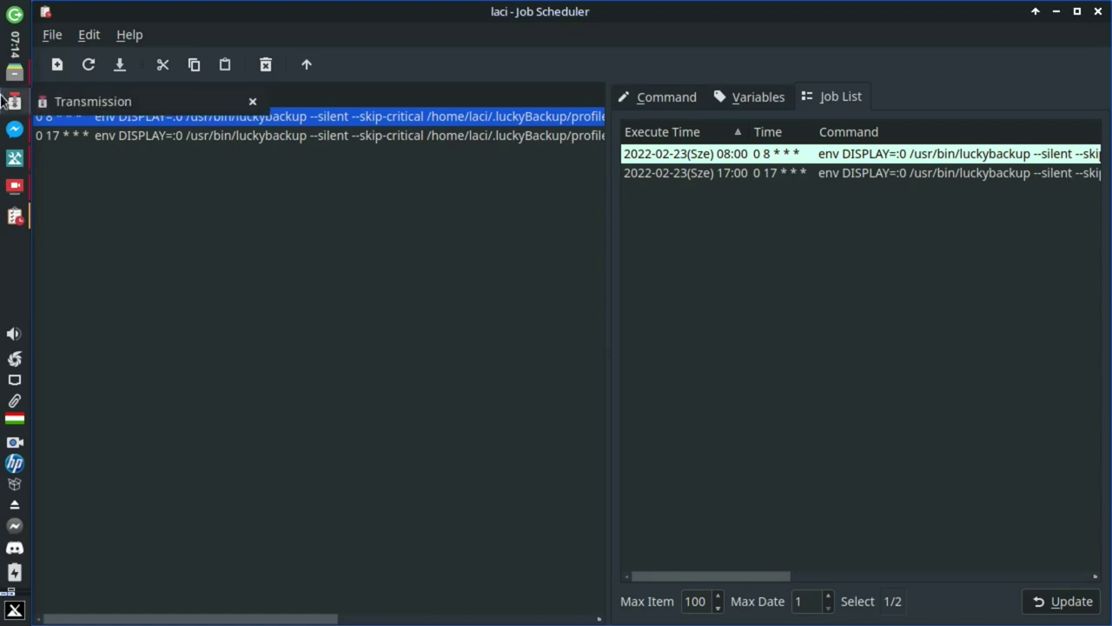
{"action": "left_click", "coordinate": [83, 36]}
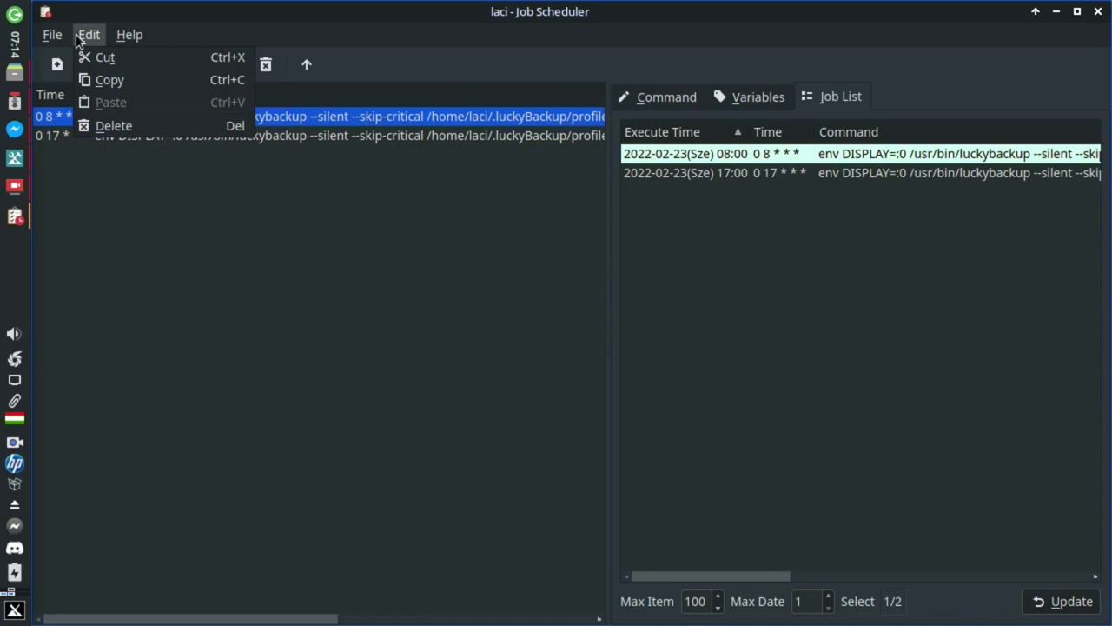
{"action": "left_click", "coordinate": [226, 367]}
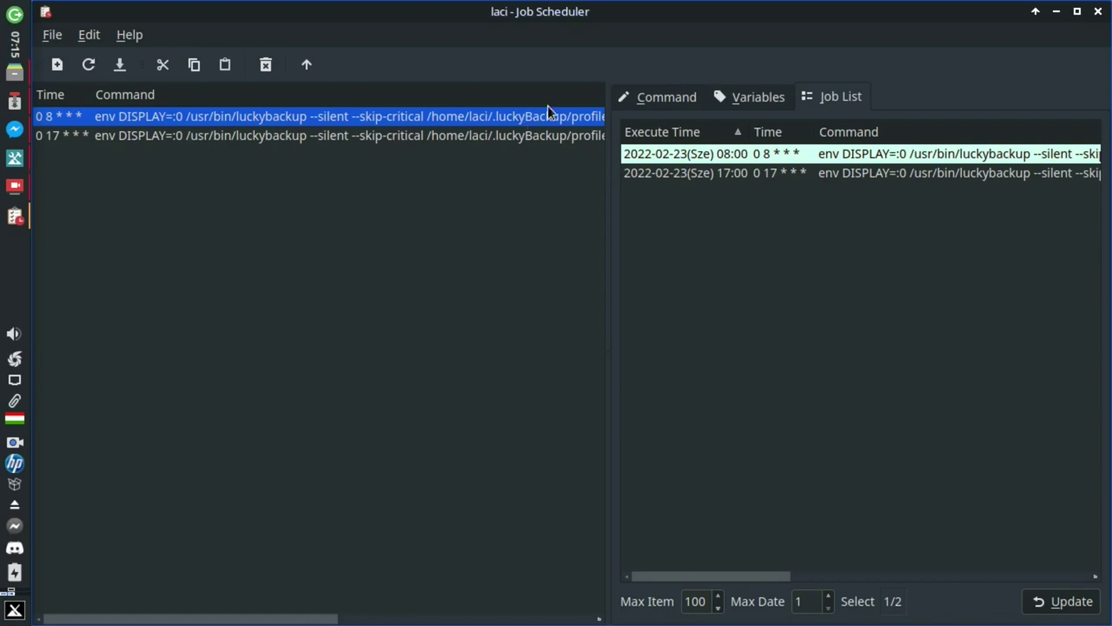
{"action": "left_click", "coordinate": [652, 99]}
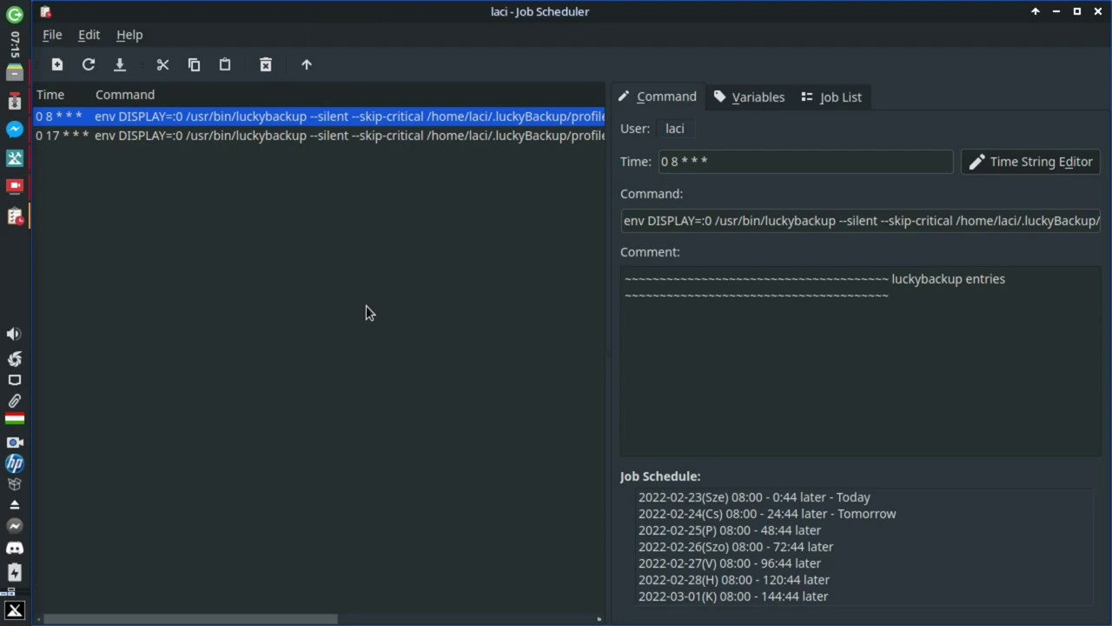
{"action": "left_click", "coordinate": [1099, 12]}
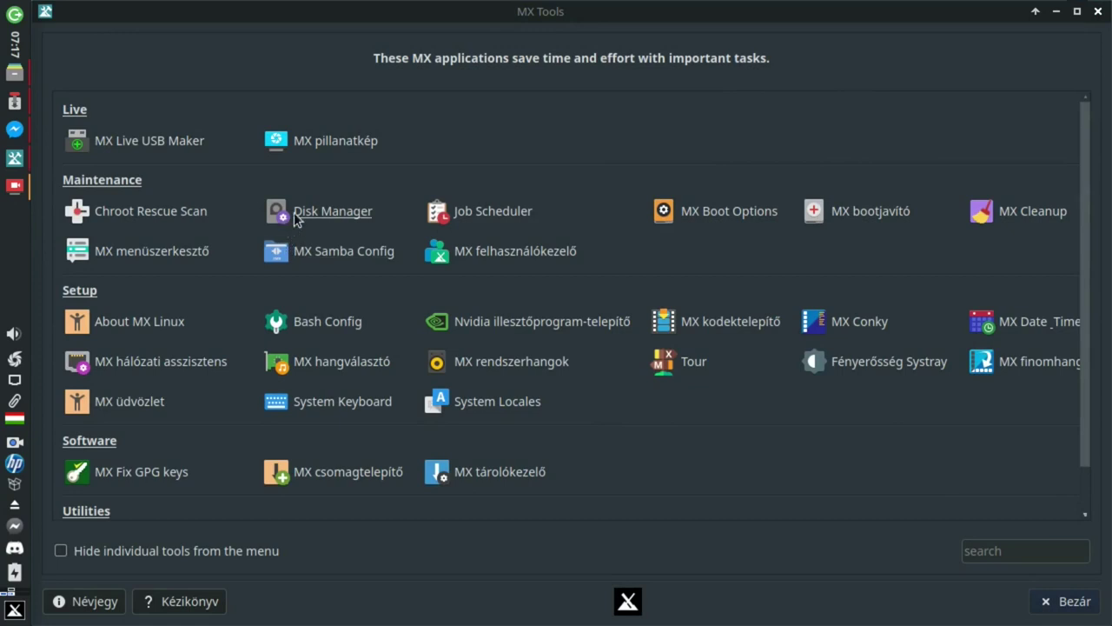
Launch Disk Manager, authenticating with the account password, and fit its window to the screen
{"action": "left_click", "coordinate": [343, 212]}
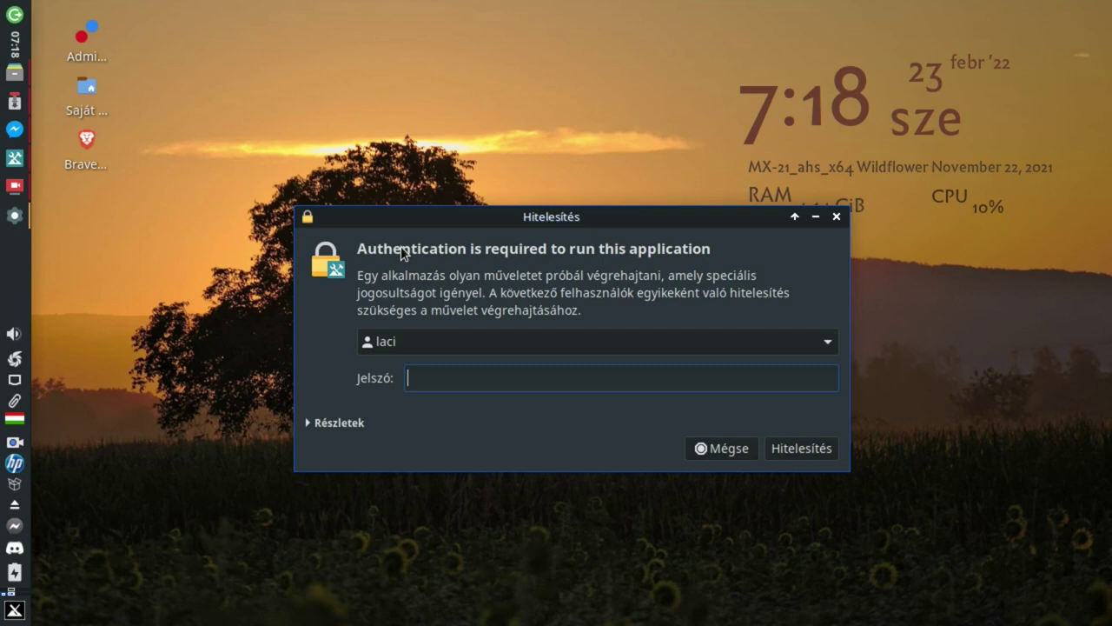
{"action": "type", "text": "••••••"}
{"action": "key", "text": "Return"}
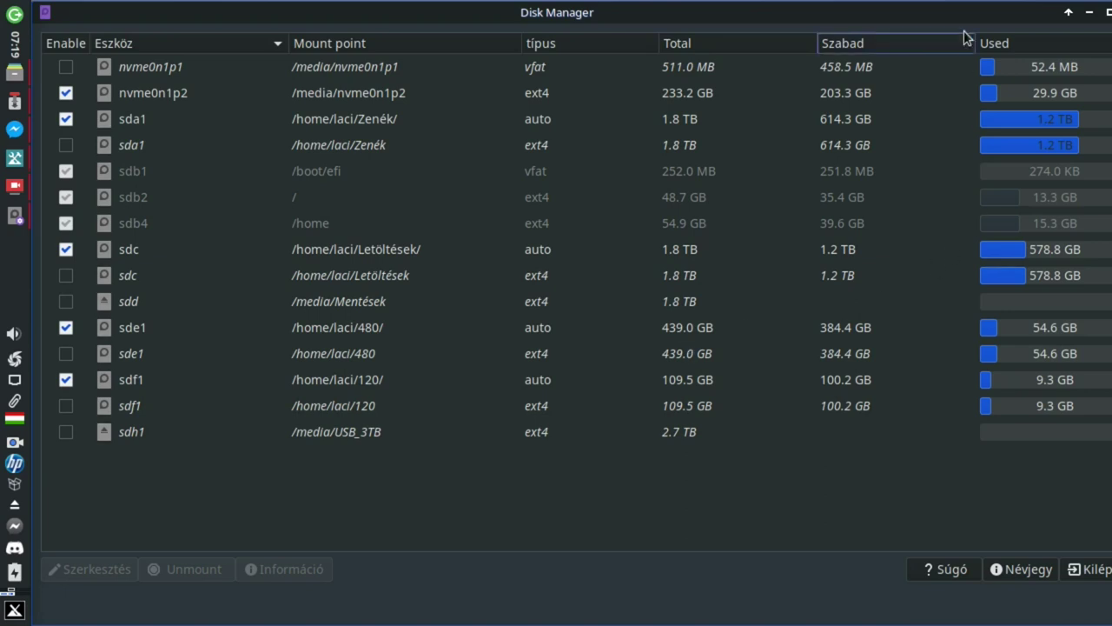
{"action": "left_click", "coordinate": [1108, 13]}
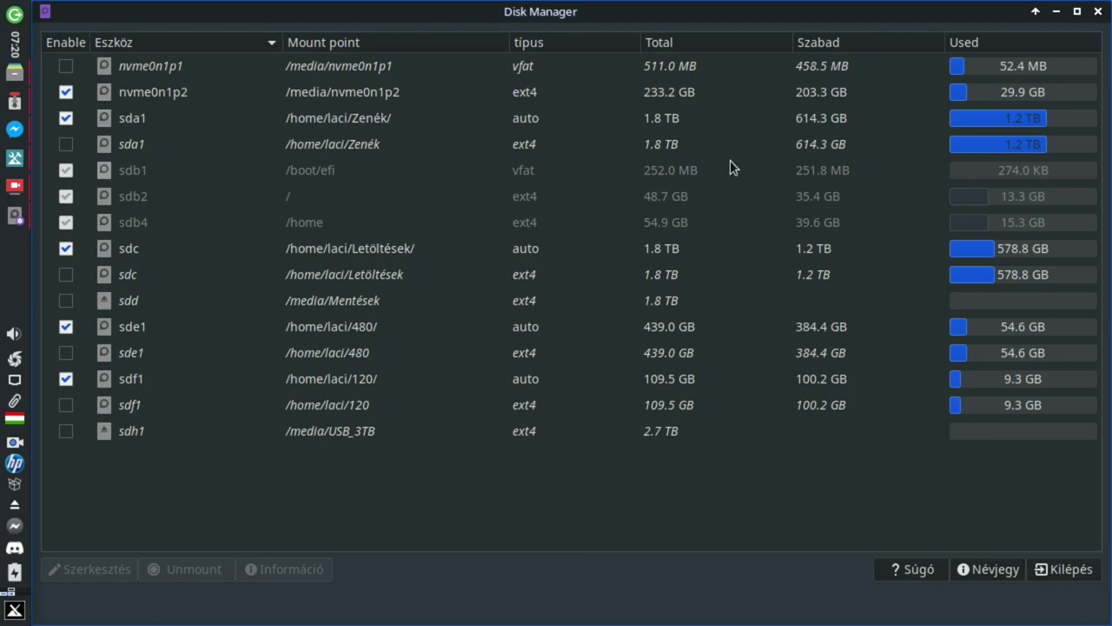
Browse the contents of nvme0n1p2 from its device and mount point entries, closing the file manager each time
{"action": "left_click", "coordinate": [146, 91]}
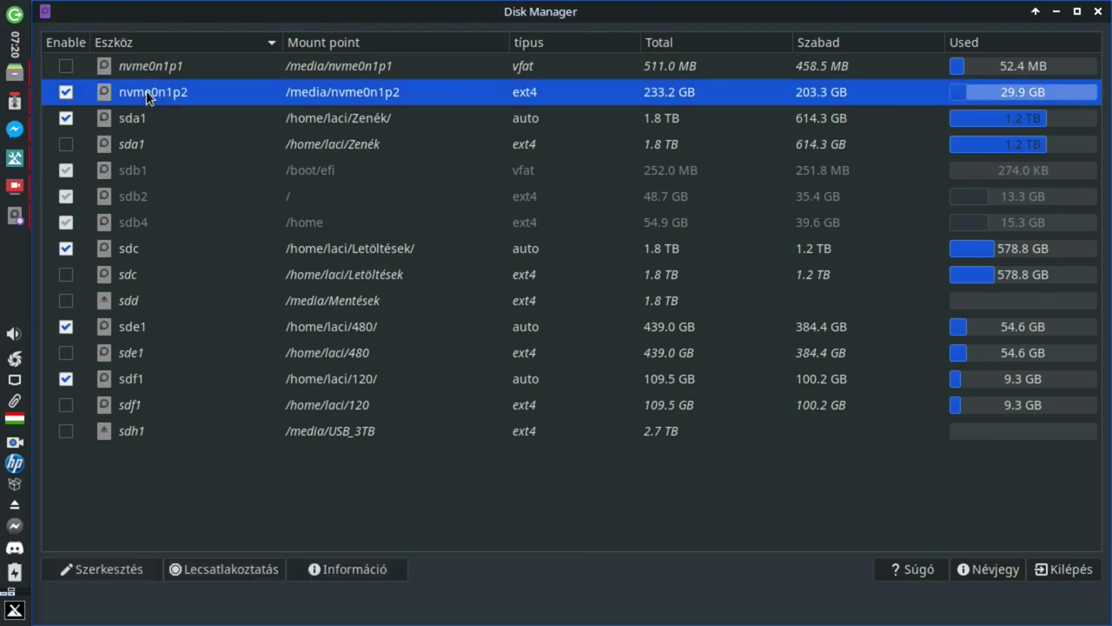
{"action": "double_click", "coordinate": [146, 92]}
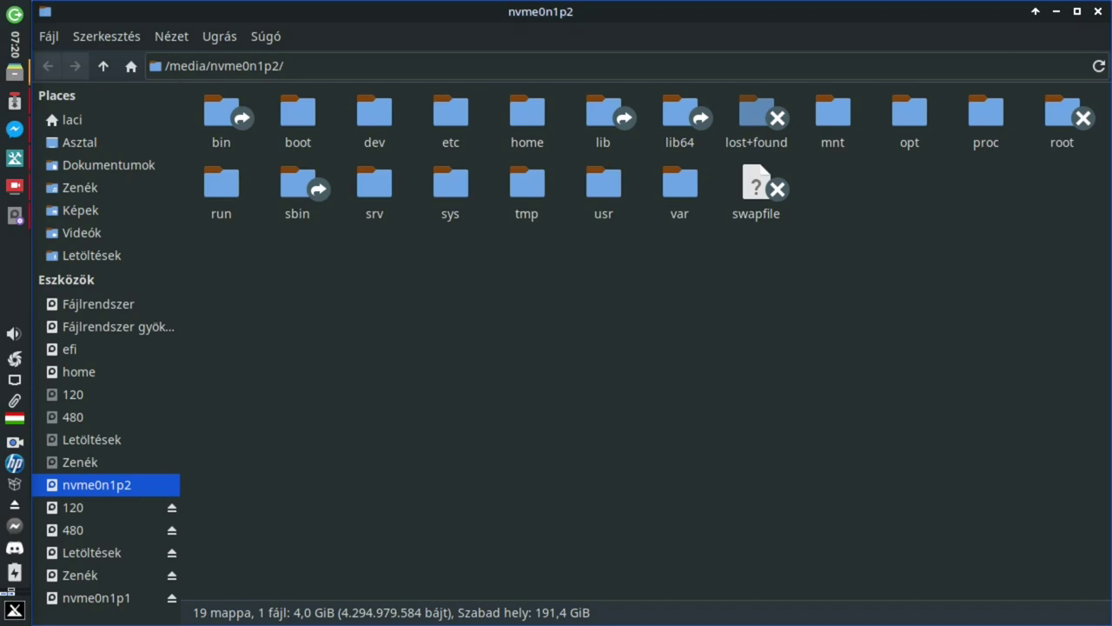
{"action": "left_click", "coordinate": [1098, 12]}
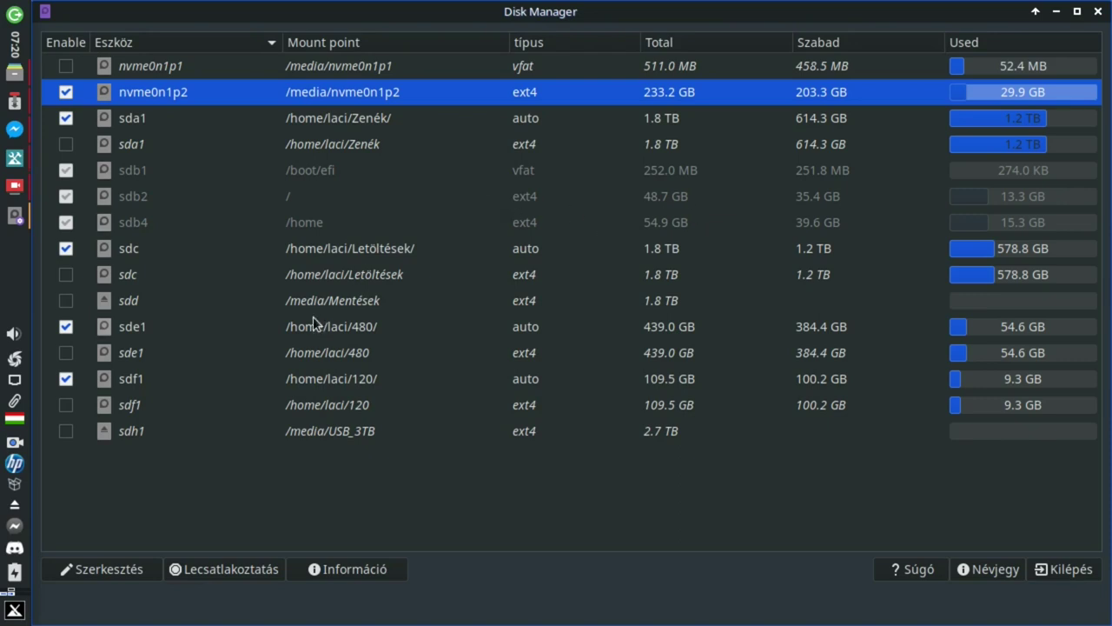
{"action": "double_click", "coordinate": [378, 95]}
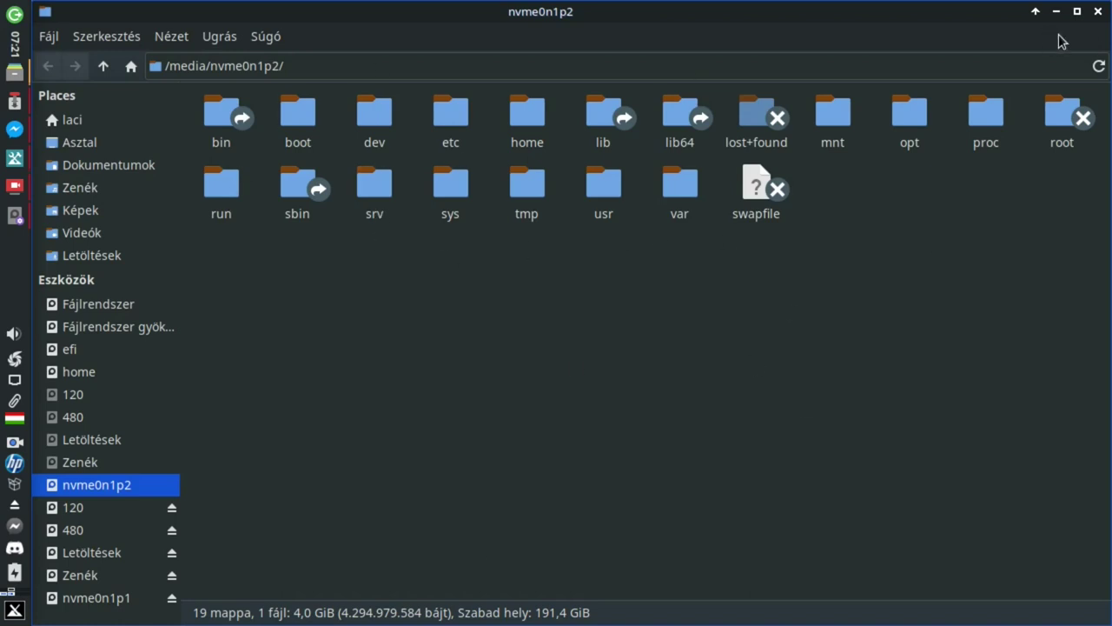
{"action": "left_click", "coordinate": [1099, 12]}
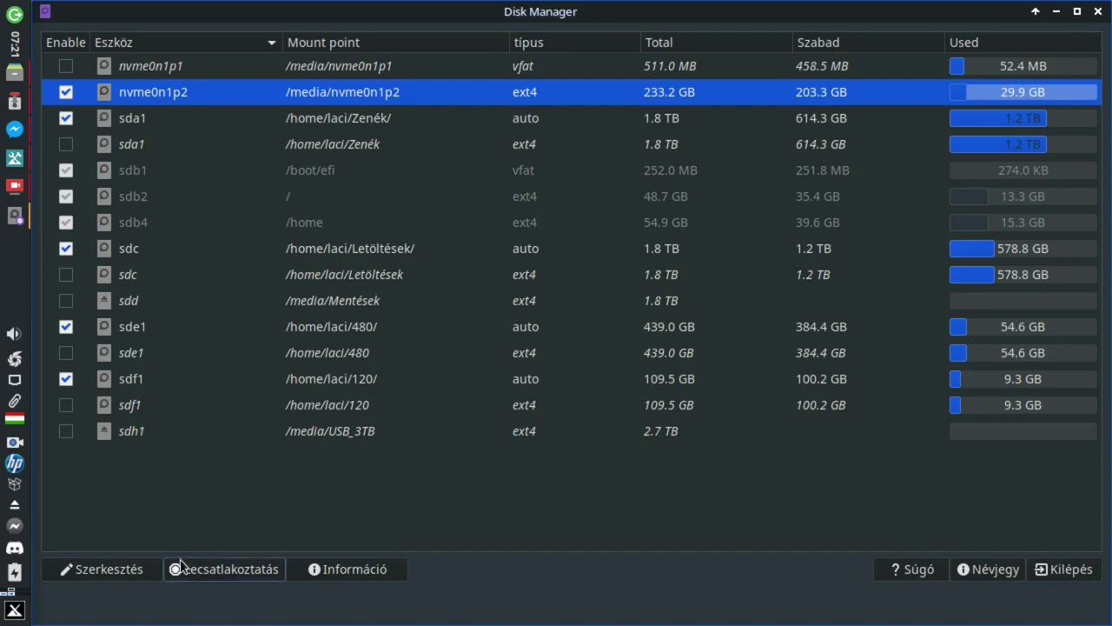
Review nvme0n1p2's mount settings, reselecting its mount directory and toggling the check every 30 boots on and off before confirming
{"action": "left_click", "coordinate": [75, 573]}
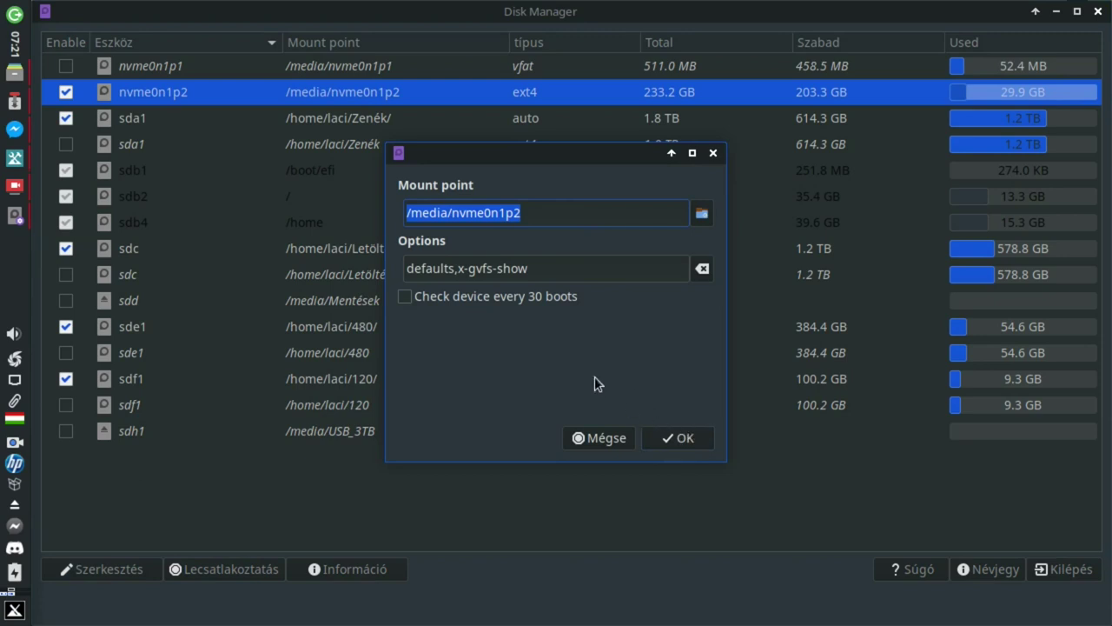
{"action": "left_click", "coordinate": [702, 213]}
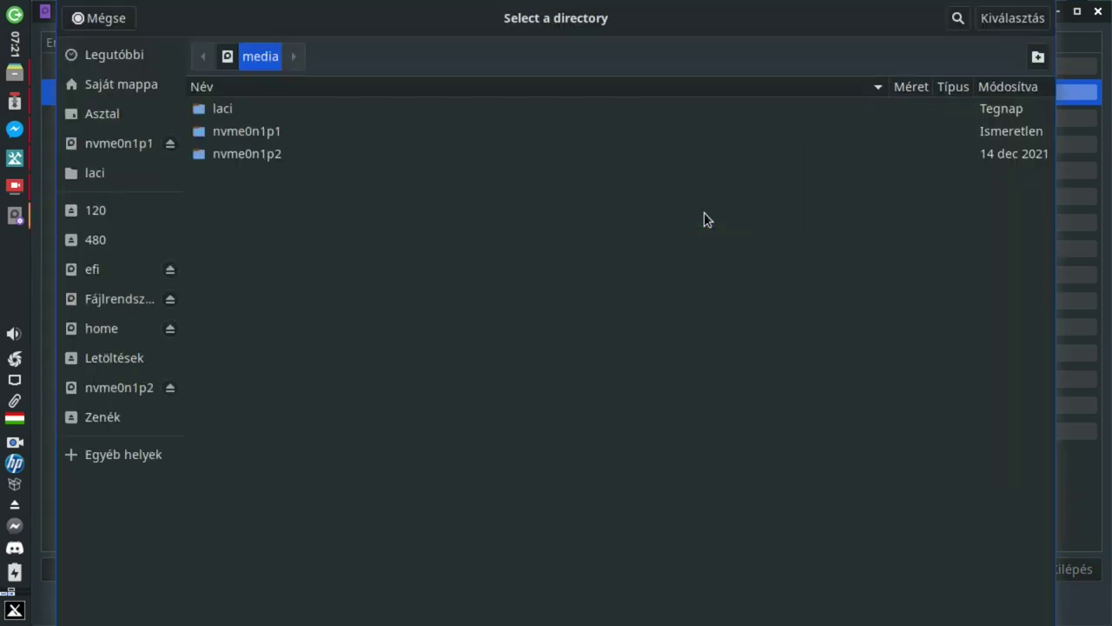
{"action": "left_click", "coordinate": [1010, 19]}
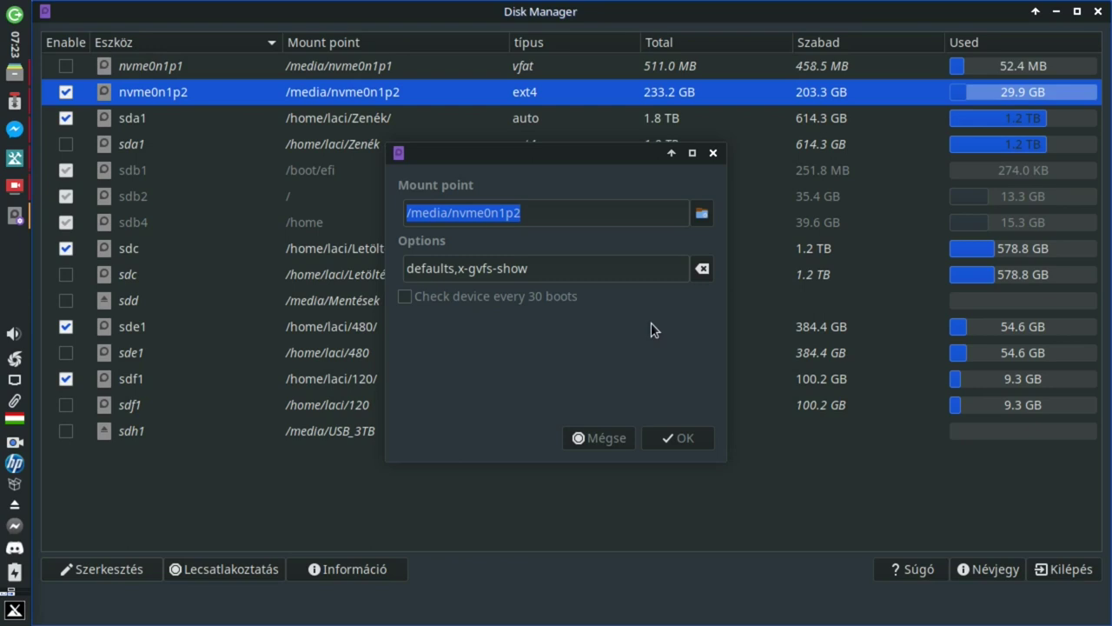
{"action": "left_click", "coordinate": [569, 297]}
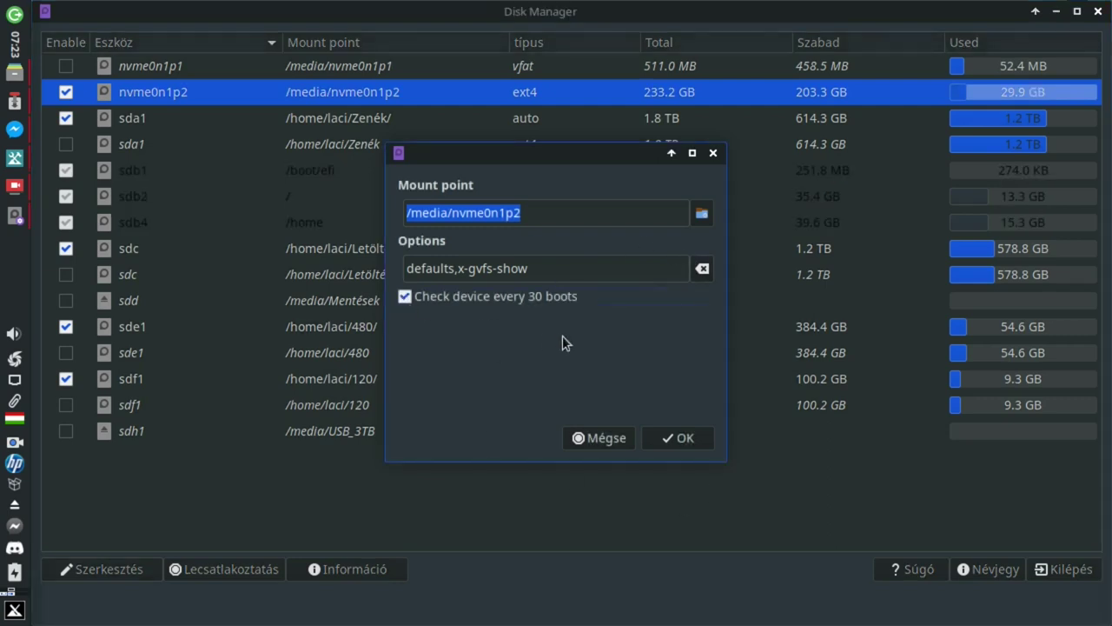
{"action": "left_click", "coordinate": [401, 298]}
{"action": "left_click", "coordinate": [693, 437]}
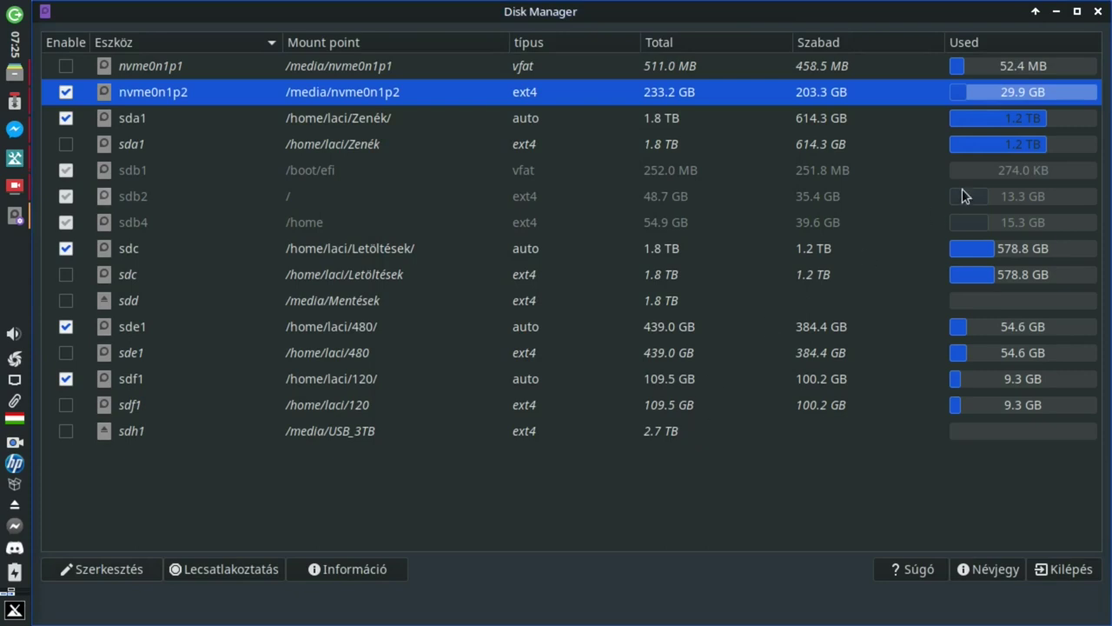
Check the nvme0n1p2 folder from its usage entry and view the partition's drive, volume and size information
{"action": "double_click", "coordinate": [978, 91]}
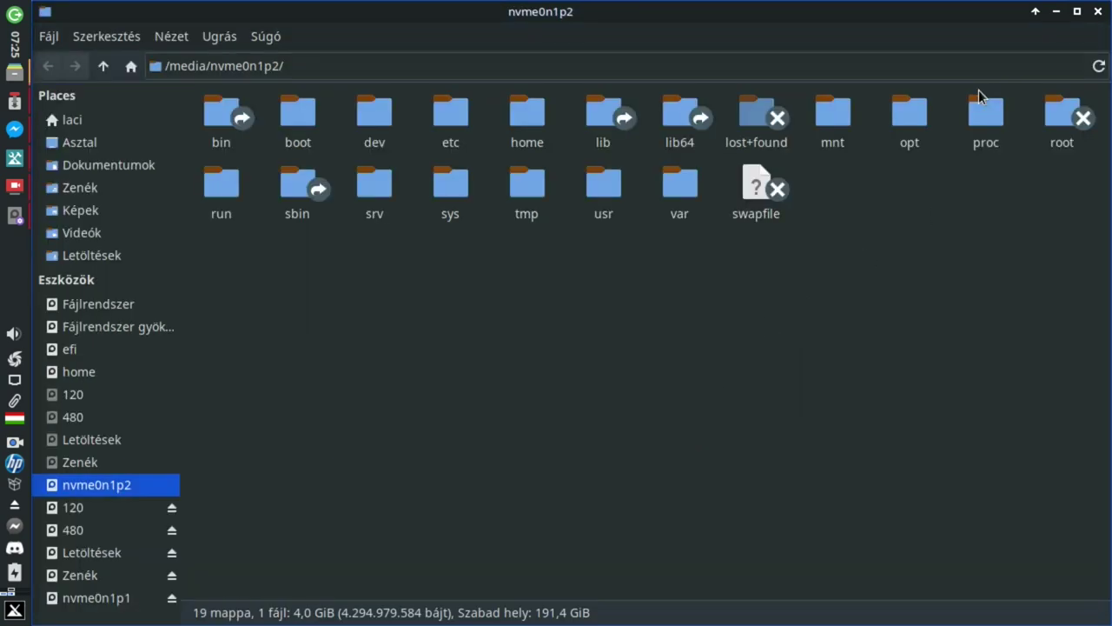
{"action": "left_click", "coordinate": [1099, 12]}
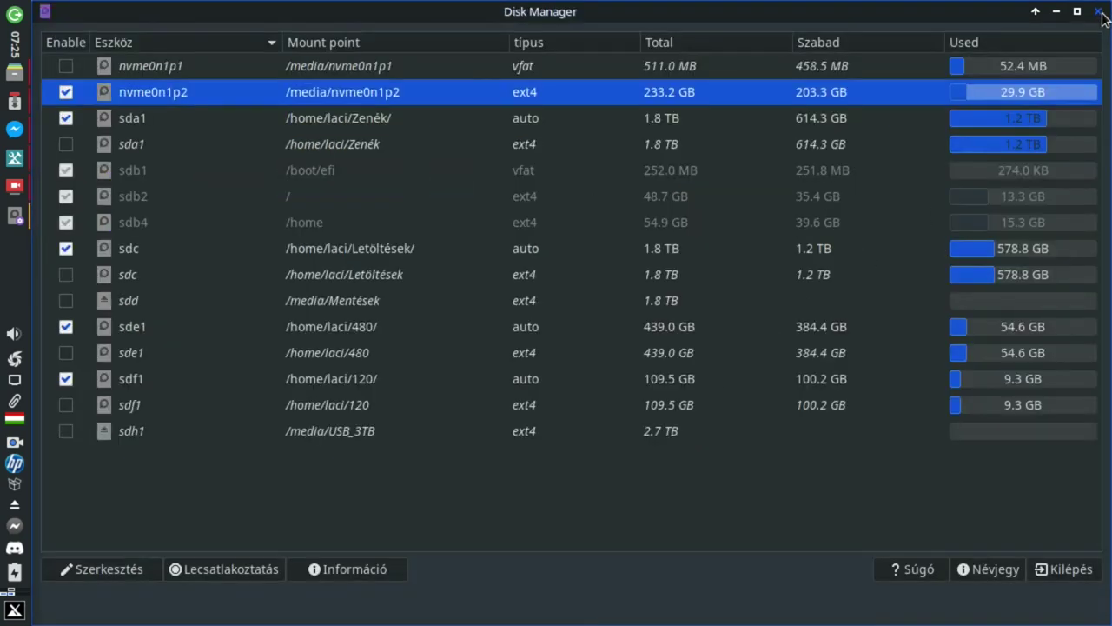
{"action": "left_click", "coordinate": [368, 569]}
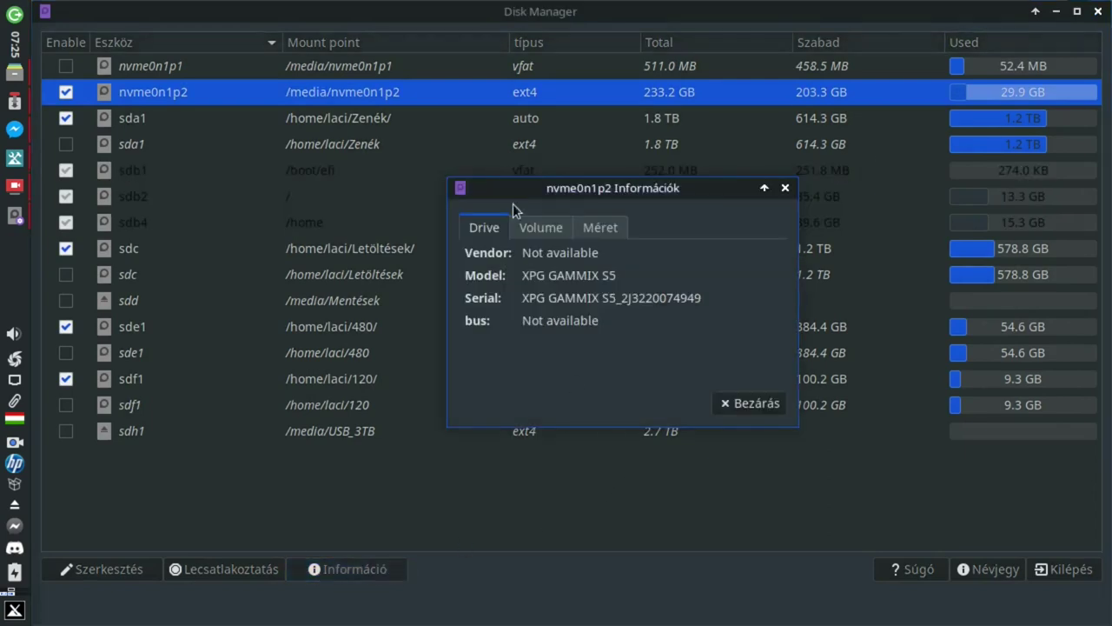
{"action": "left_click", "coordinate": [532, 228]}
{"action": "left_click", "coordinate": [589, 226]}
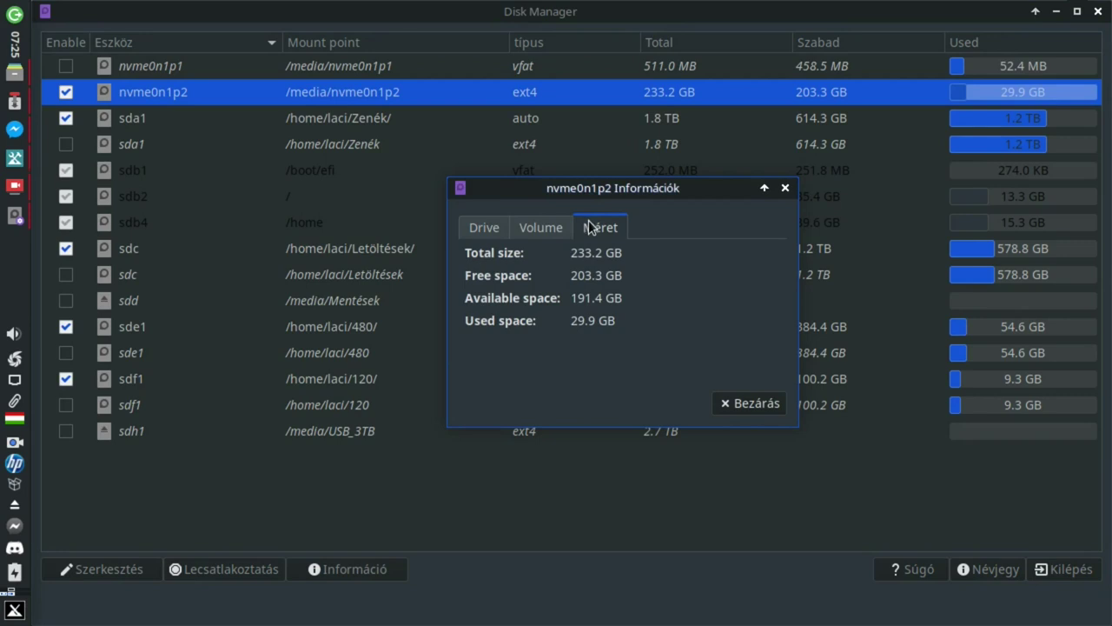
{"action": "left_click", "coordinate": [730, 402]}
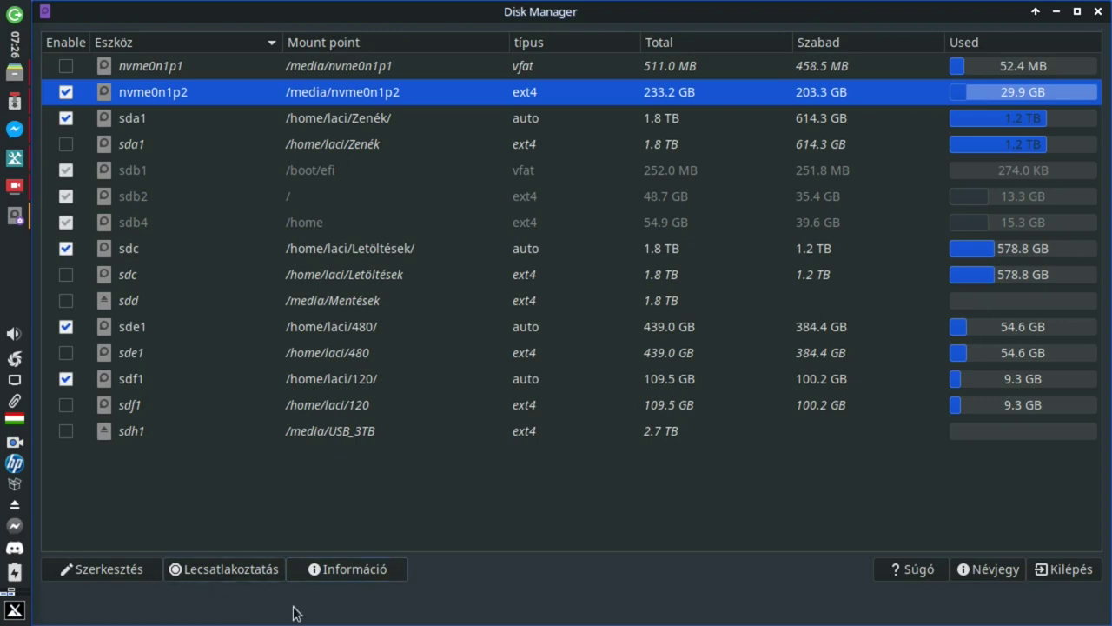
Unmount the nvme0n1p2 partition and close Disk Manager and MX Tools
{"action": "left_click", "coordinate": [259, 569]}
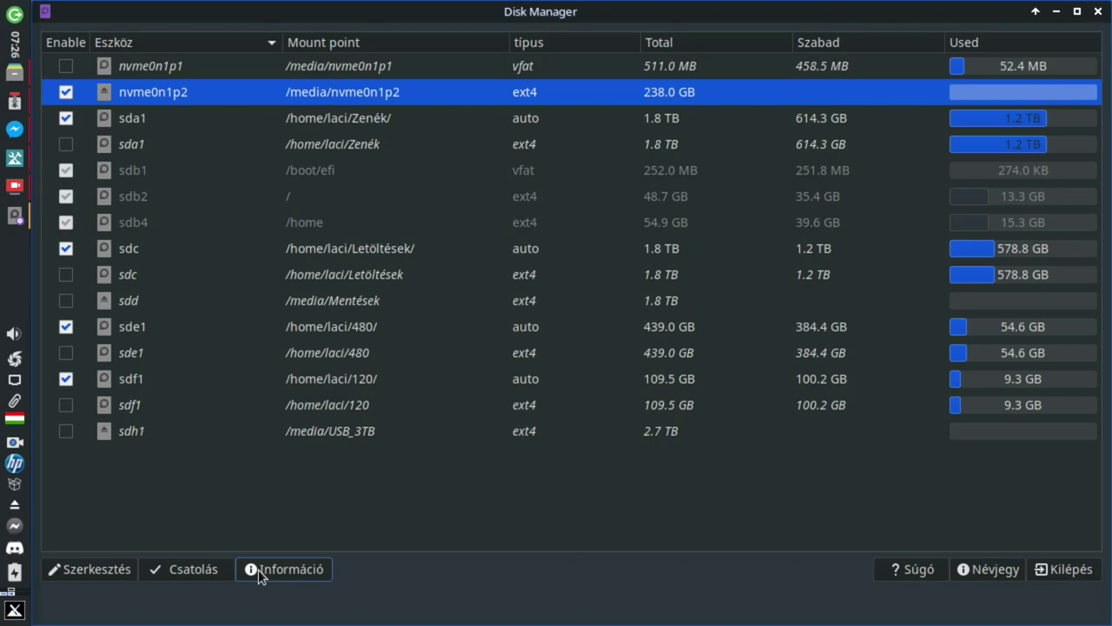
{"action": "left_click", "coordinate": [369, 406]}
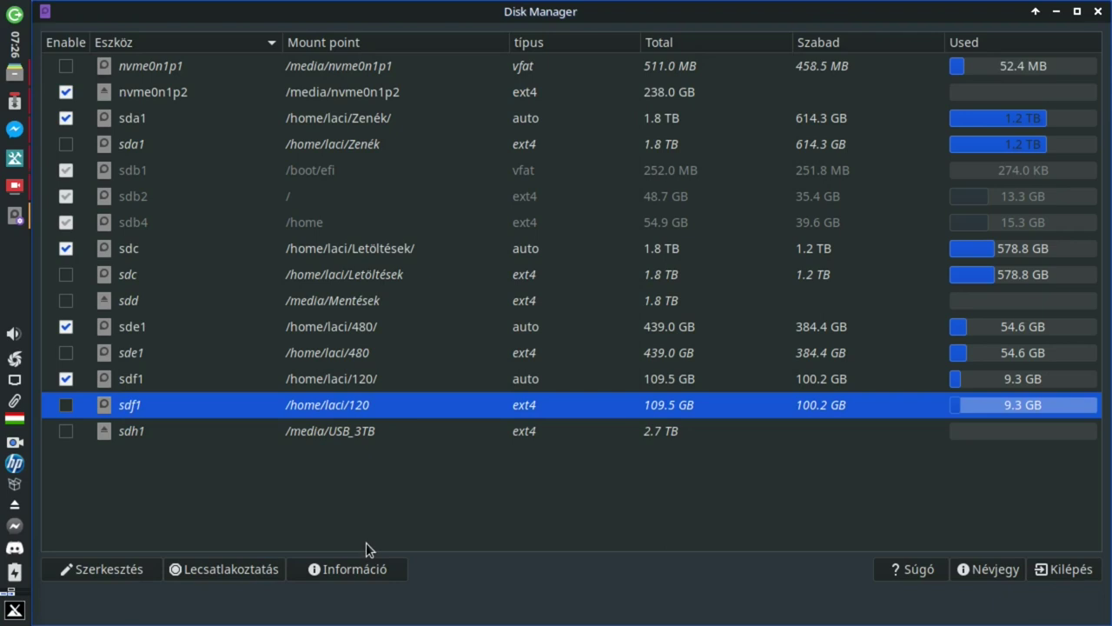
{"action": "left_click", "coordinate": [1099, 12]}
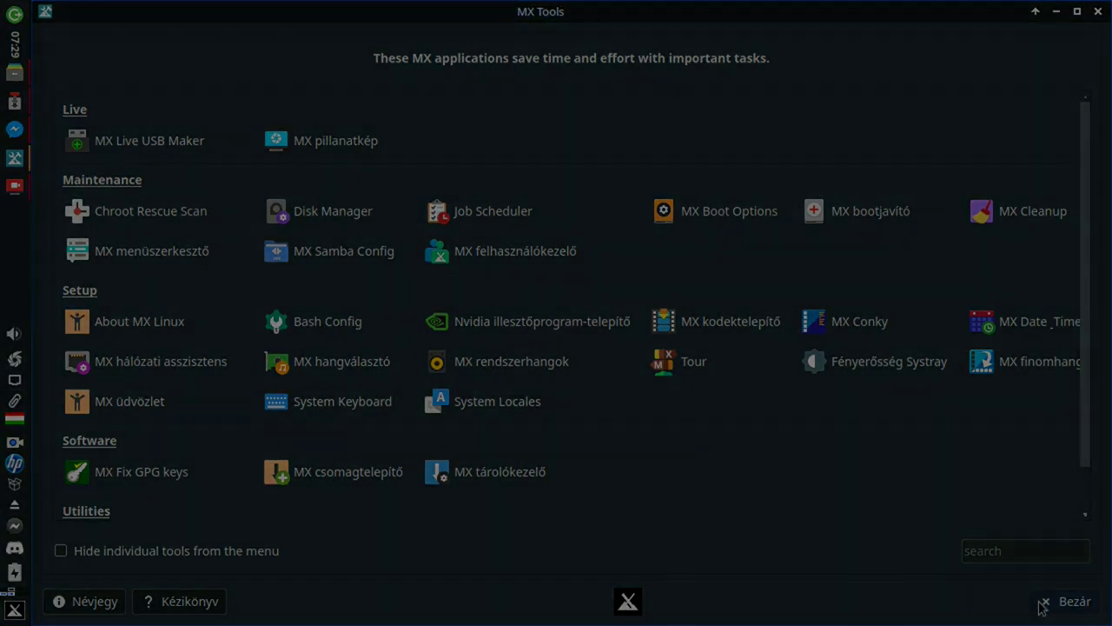
{"action": "left_click", "coordinate": [1065, 601]}
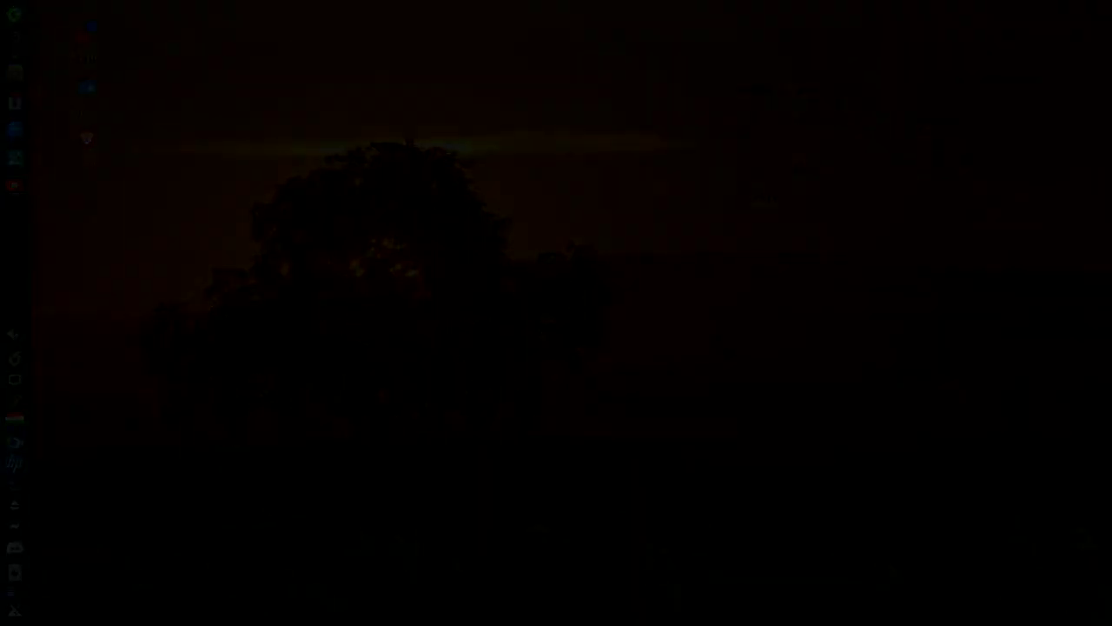